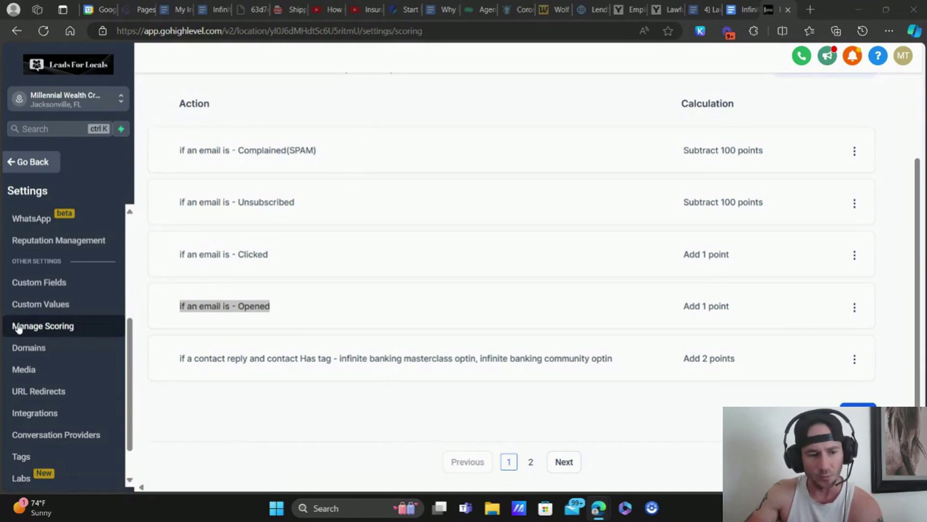
scroll(561, 314, up, 3)
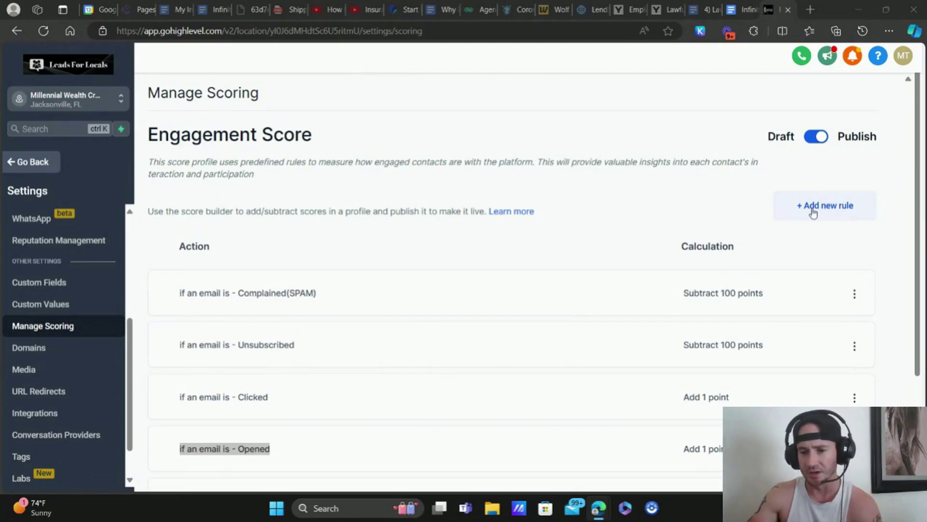
scroll(617, 197, down, 3)
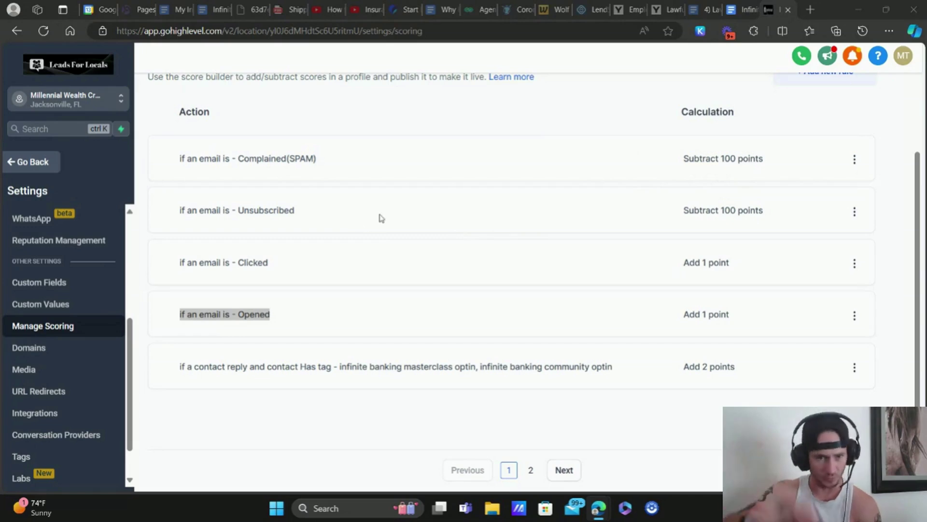
Read through the Opened, Clicked and contact-reply rules on the first rules page
scroll(379, 217, down, 1)
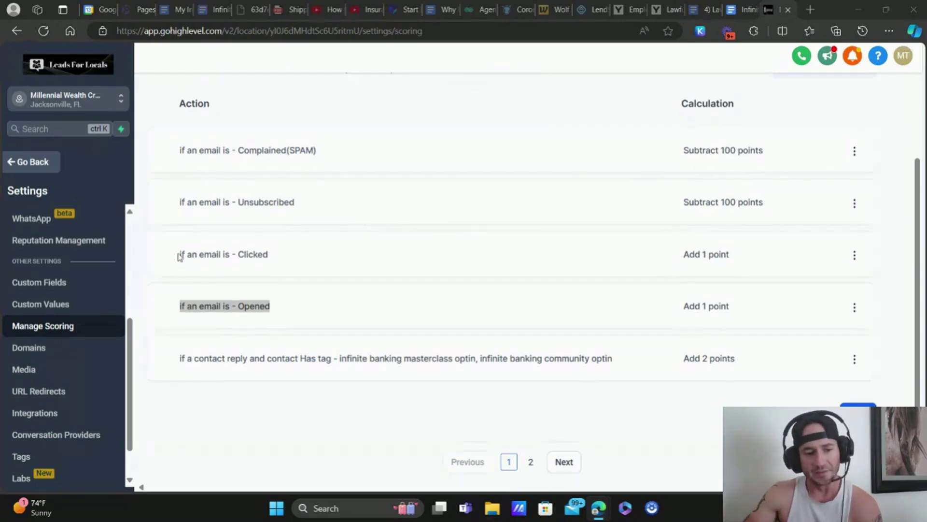
click(270, 300)
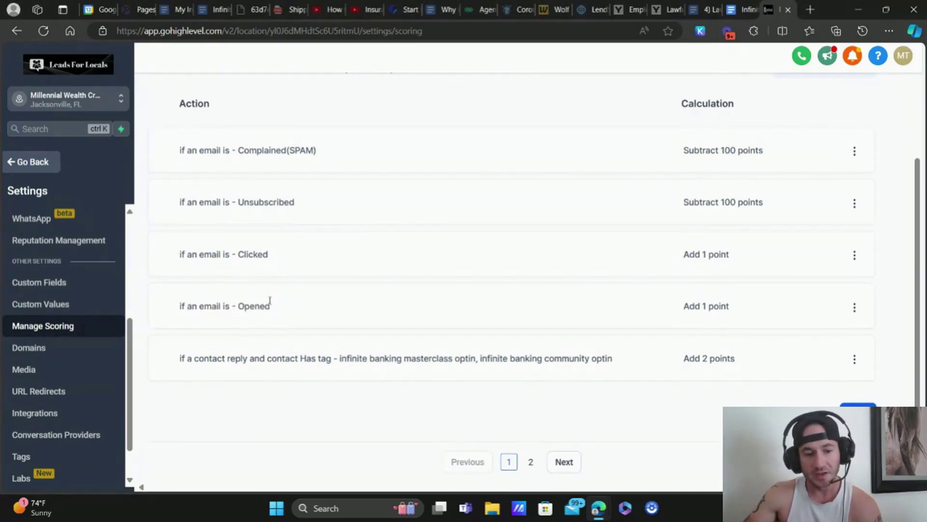
drag(268, 254, 176, 254)
click(269, 256)
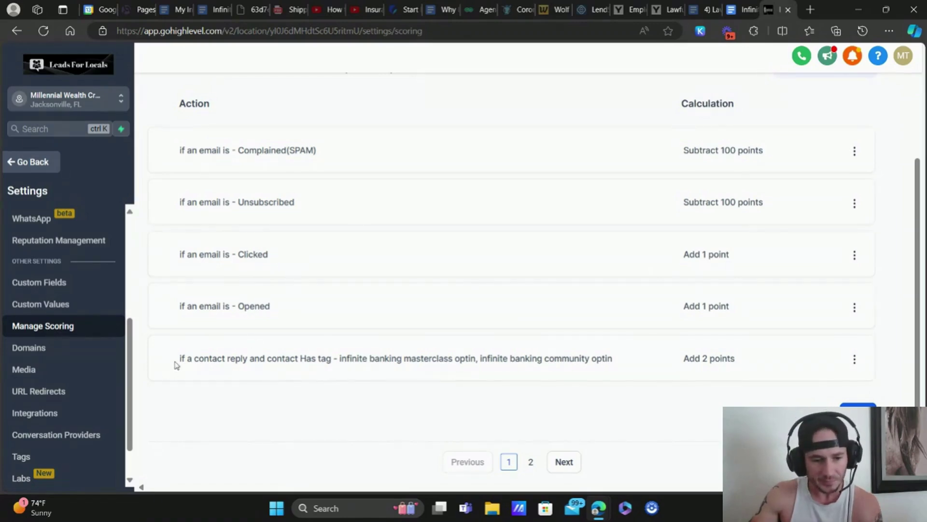
drag(178, 360, 331, 368)
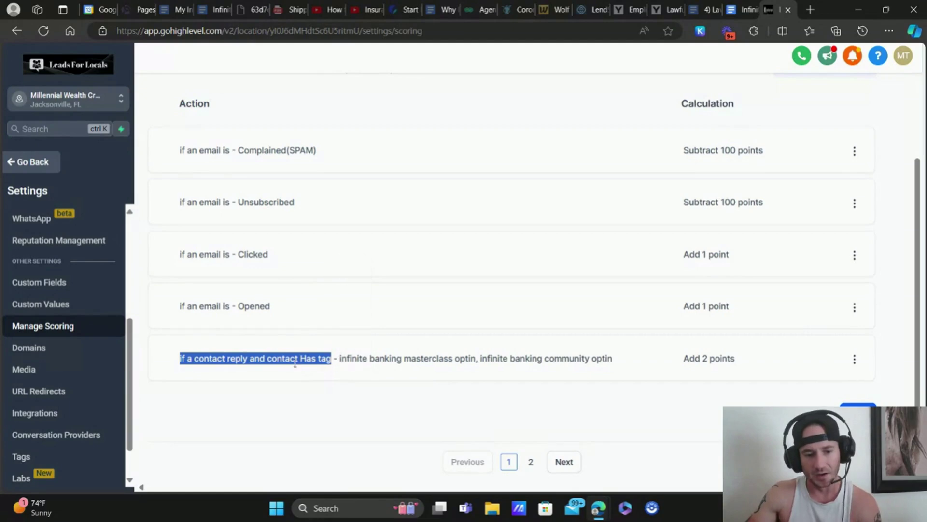
Check page 2 of the rules, with the 3-point booked-appointment rule, then return to page 1
click(531, 462)
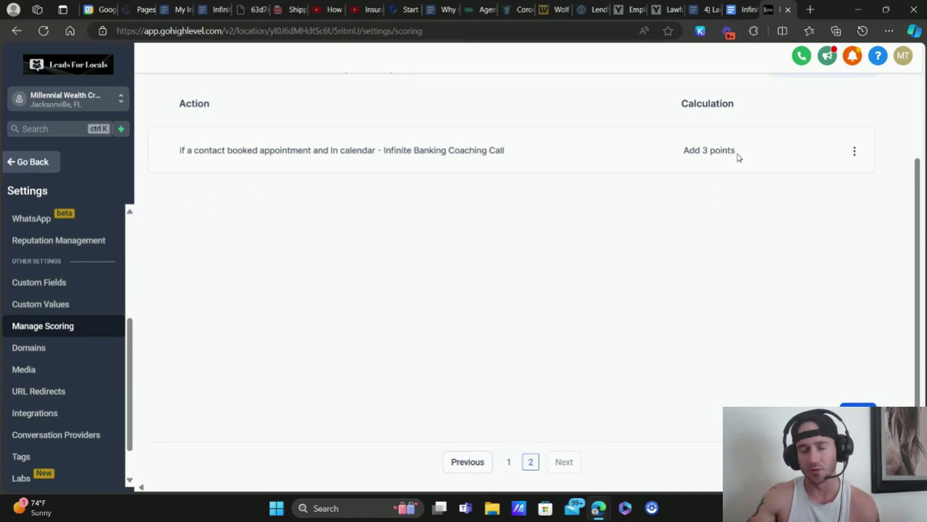
click(509, 462)
scroll(697, 218, up, 3)
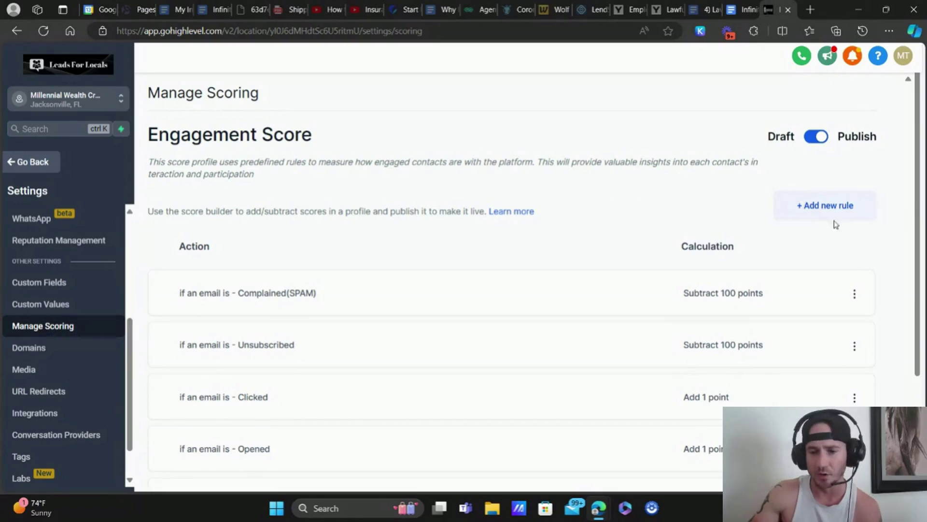
Add a new scoring rule and try Order Form Submission with the In funnel/website sub-action
click(819, 209)
scroll(389, 166, down, 3)
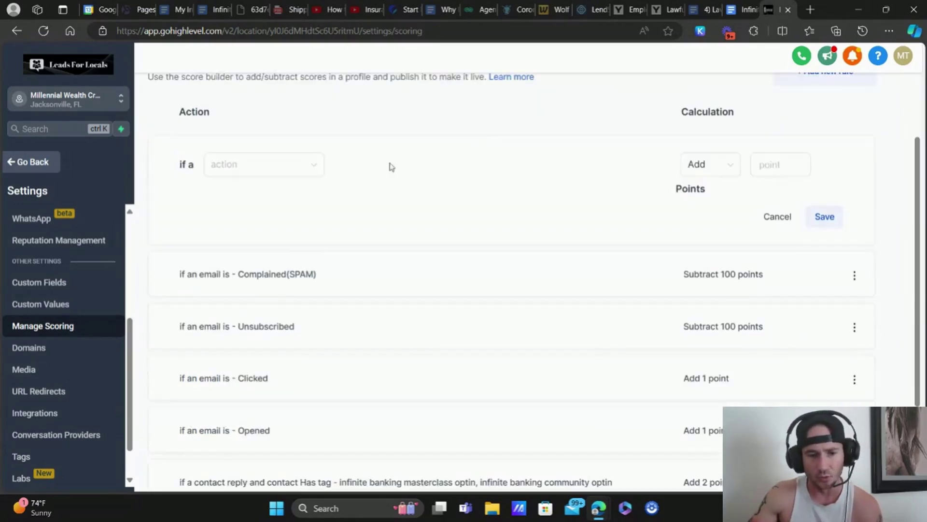
click(259, 170)
scroll(267, 194, down, 2)
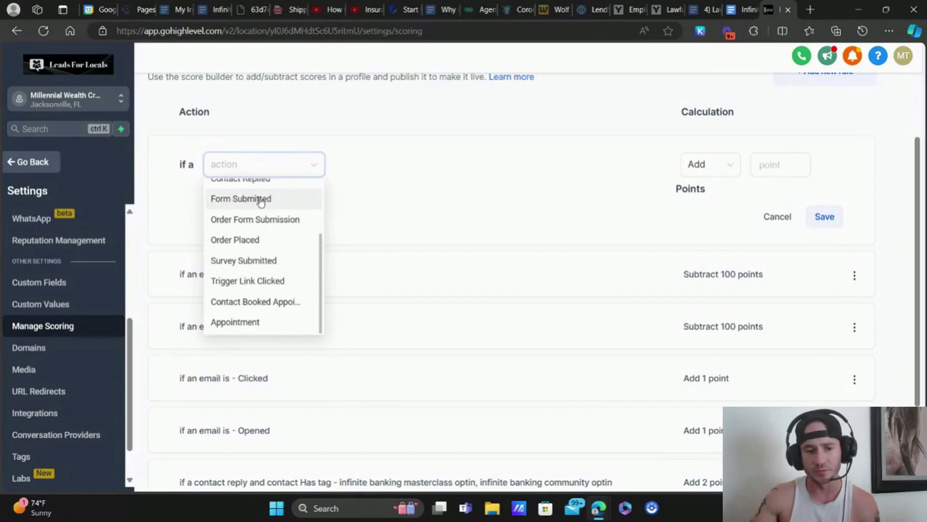
click(241, 221)
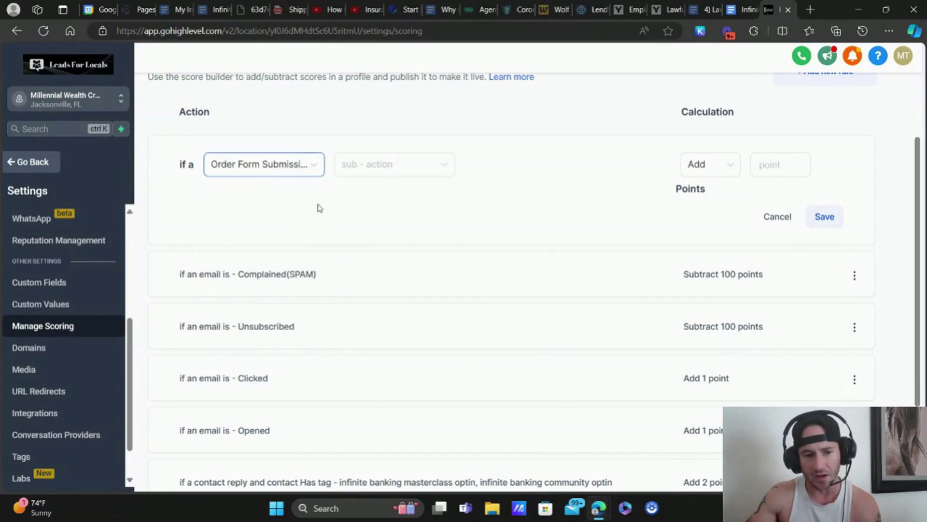
click(386, 165)
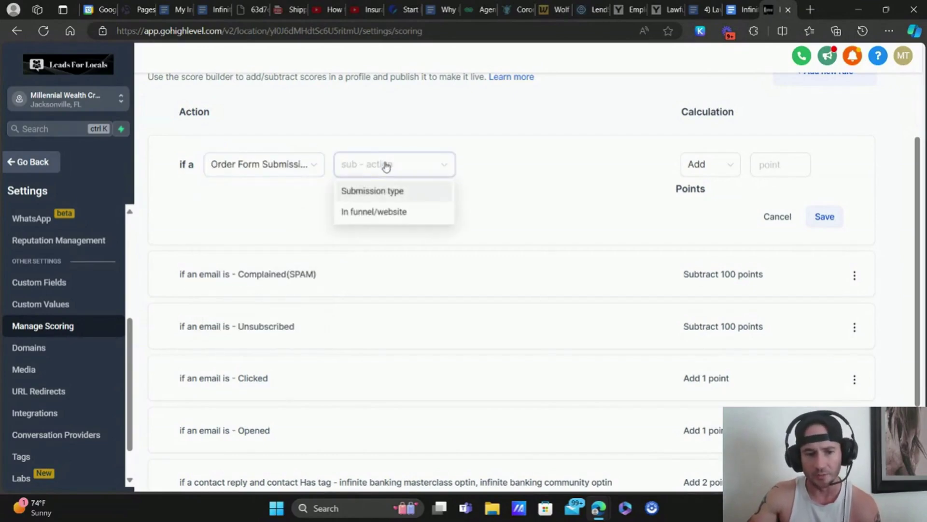
click(384, 209)
click(523, 182)
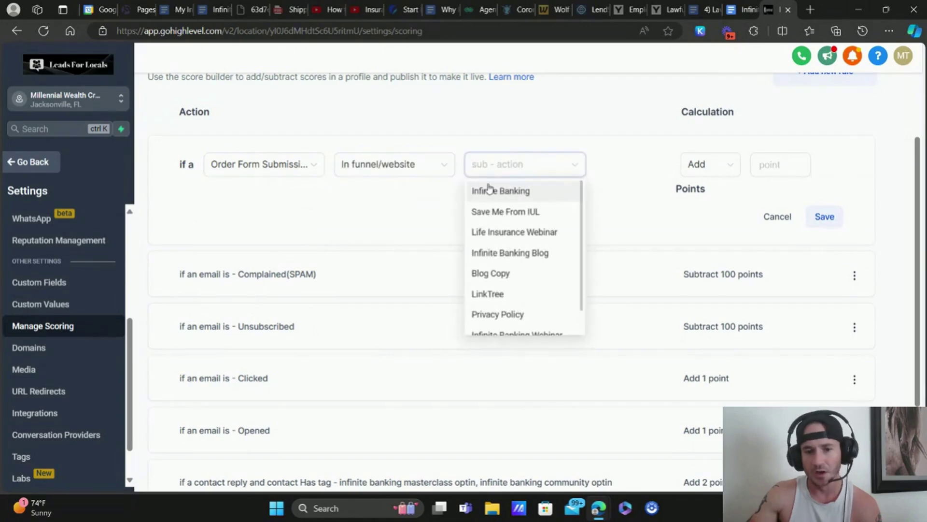
Switch the rule's action to Email Events with the Event sub-action
click(263, 163)
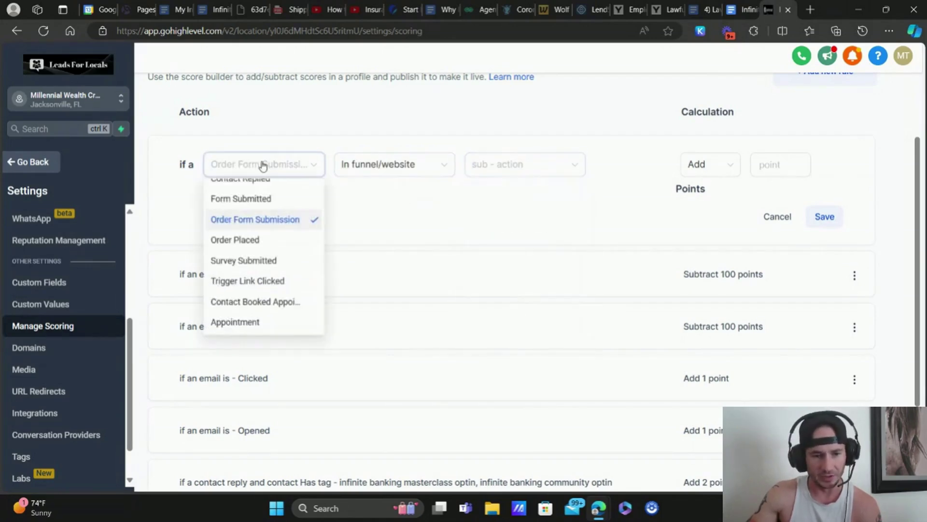
scroll(275, 215, up, 3)
click(246, 193)
click(391, 169)
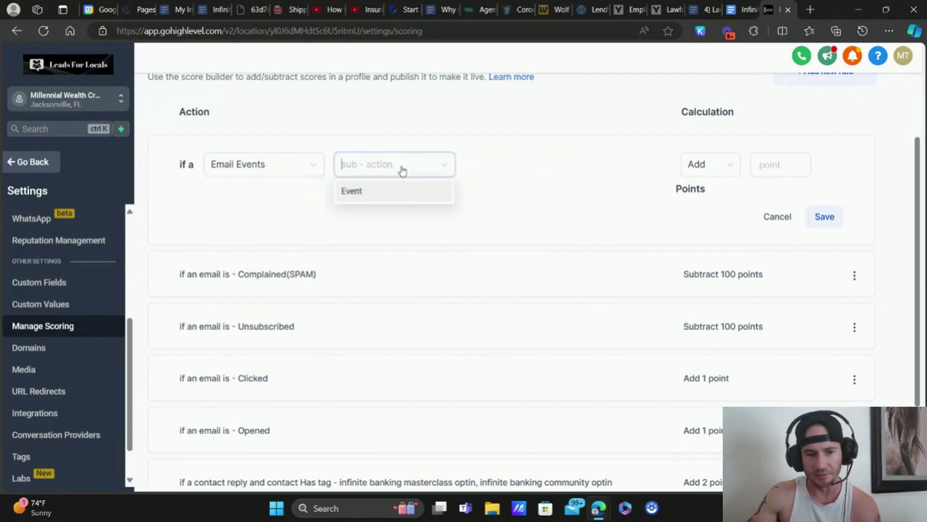
click(350, 200)
click(411, 175)
click(364, 201)
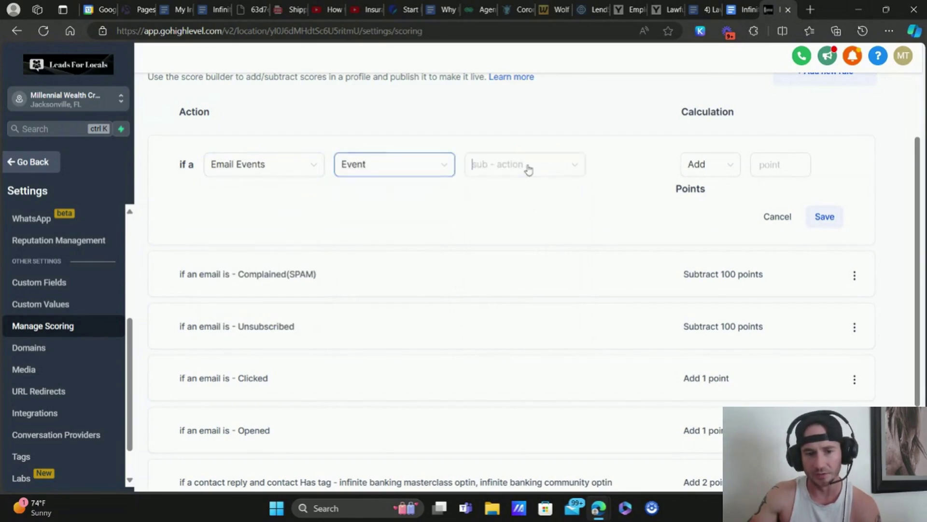
click(527, 169)
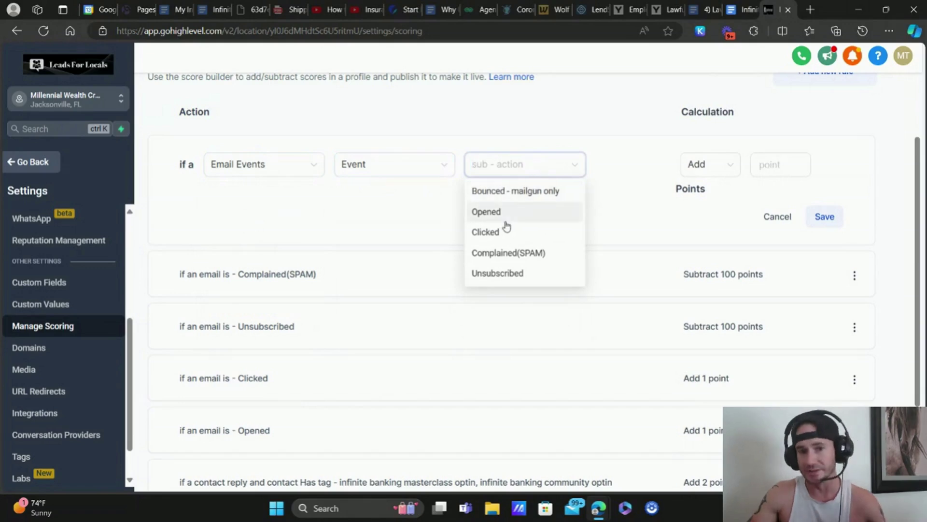
click(410, 192)
click(271, 172)
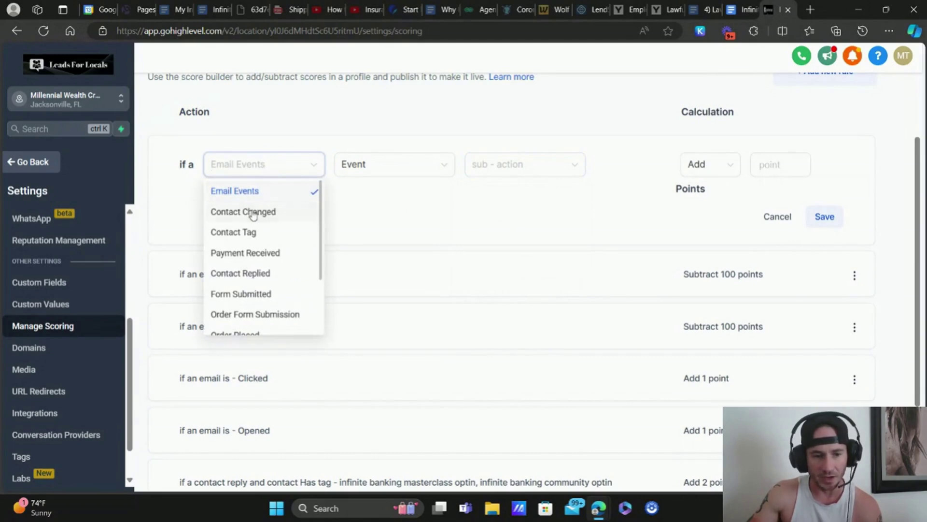
scroll(247, 237, down, 2)
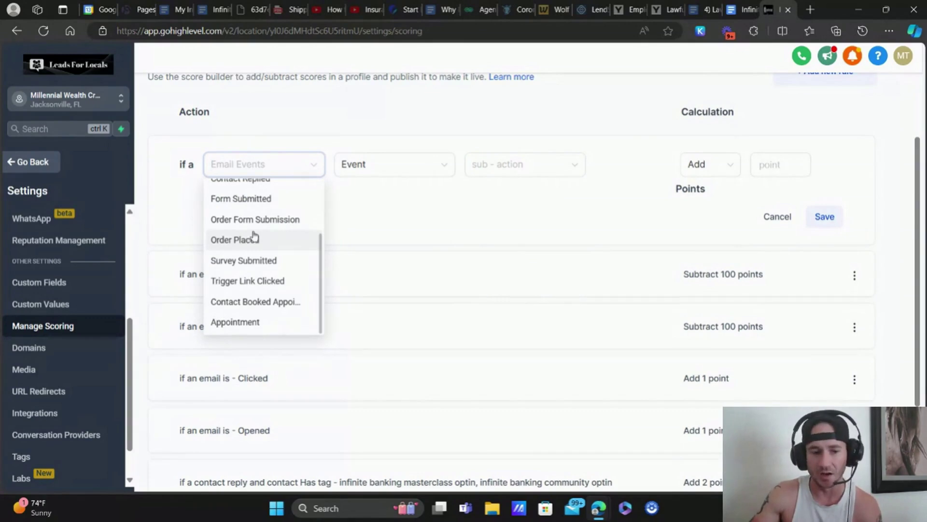
click(481, 204)
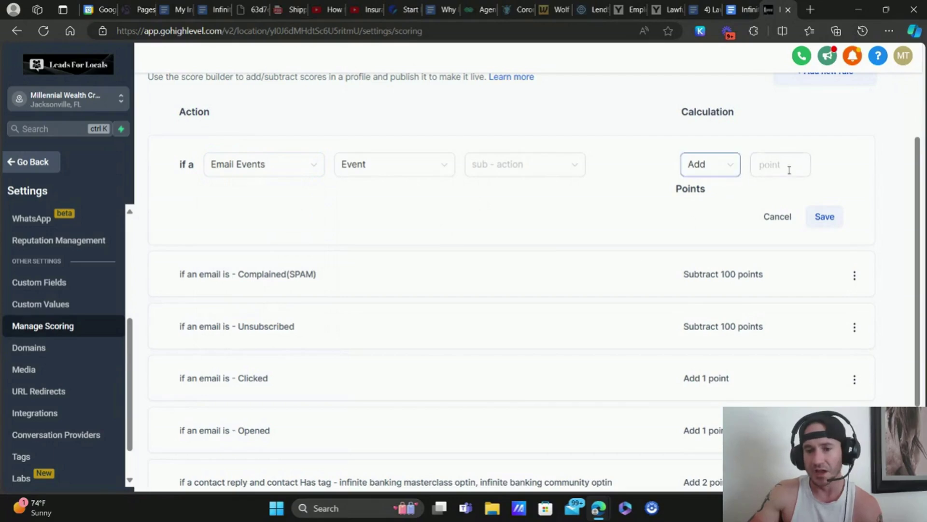
Inspect the Add calculation and point fields, leaving the points amount empty
click(776, 163)
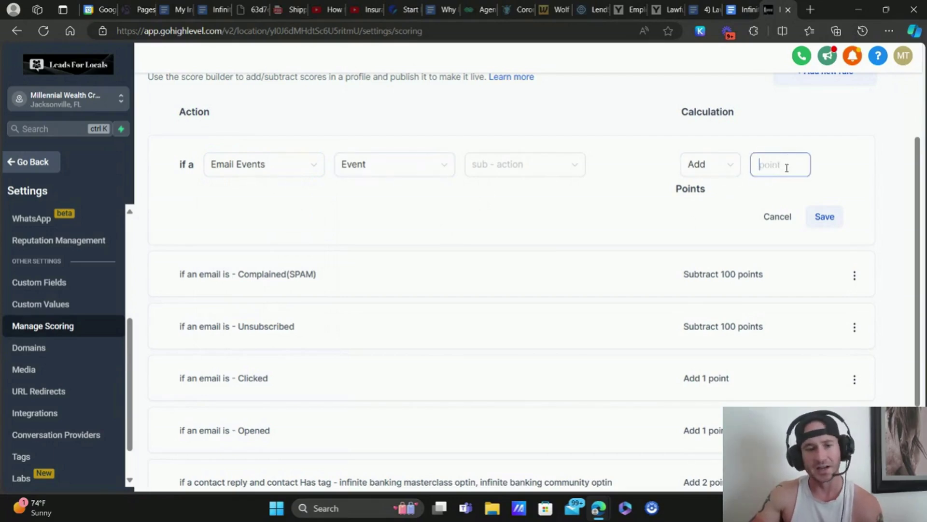
click(723, 165)
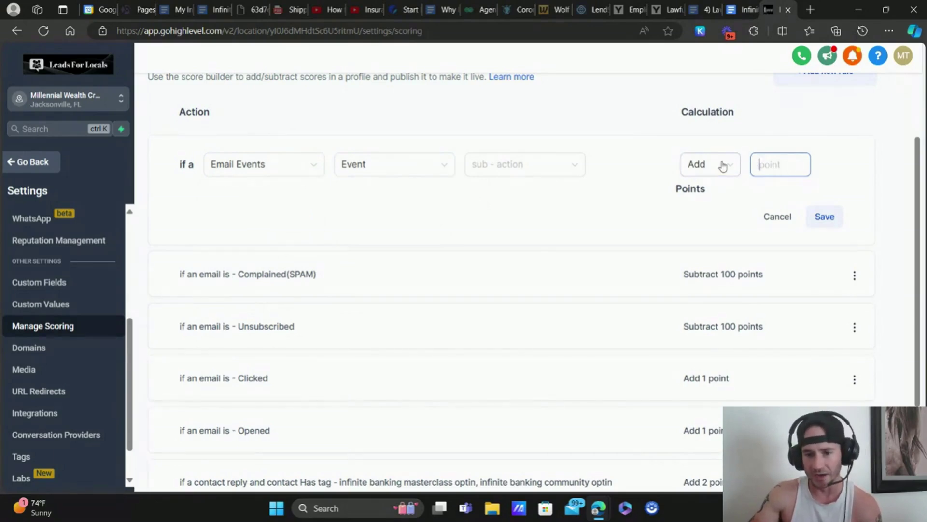
click(763, 168)
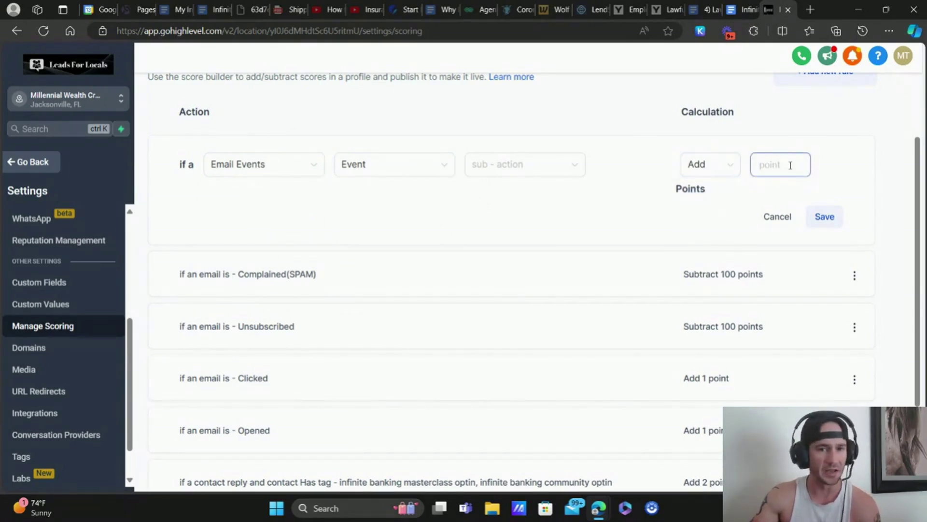
click(866, 164)
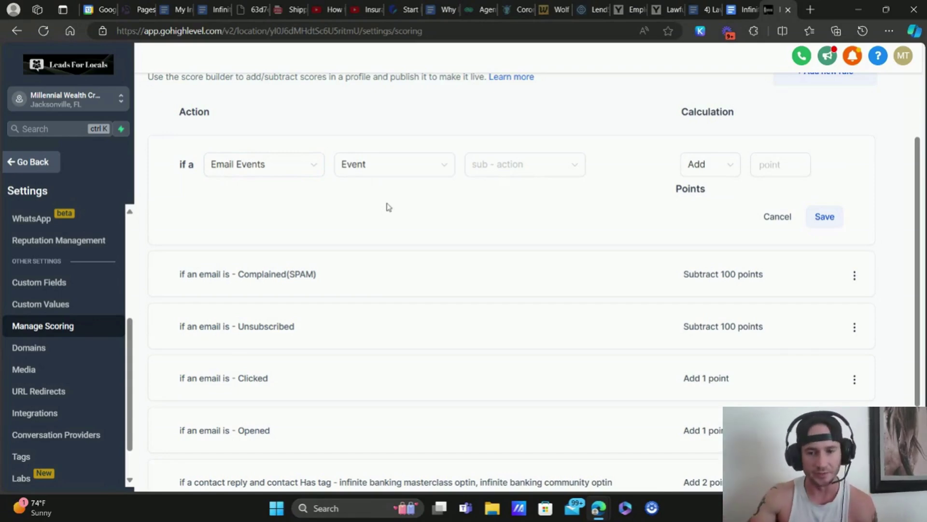
Cancel the unsaved draft rule and scroll back to the top of Manage Scoring
click(778, 221)
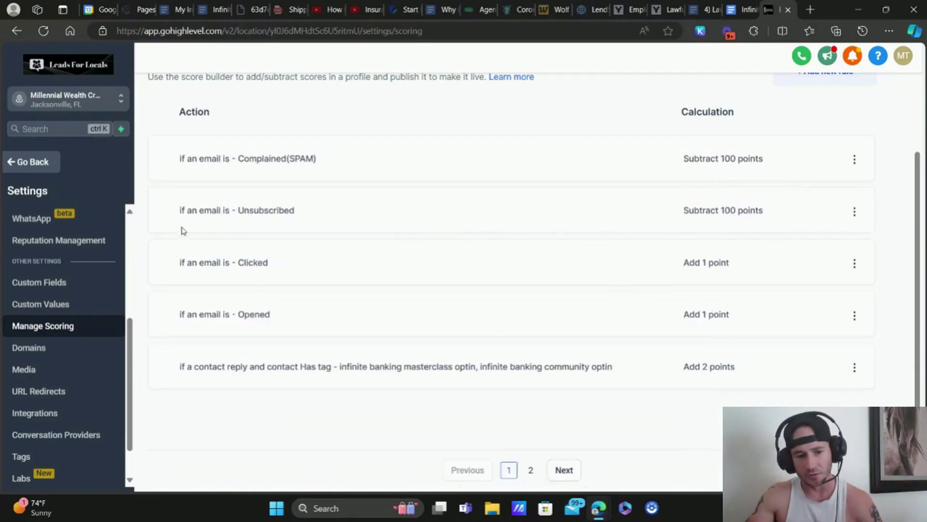
scroll(820, 257, up, 3)
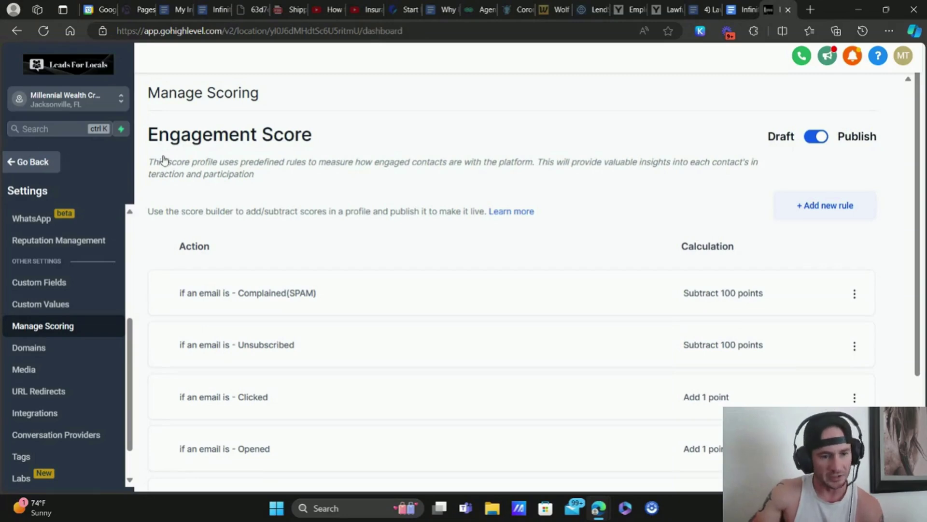
In Automation > Workflows, search 'engage' and open Contact Engagement Score 10+
click(32, 161)
click(51, 357)
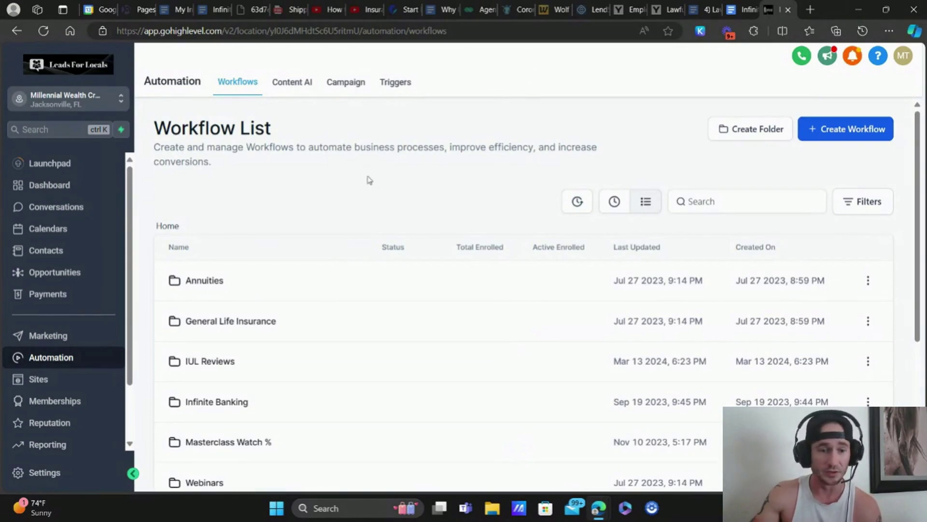
scroll(333, 176, down, 1)
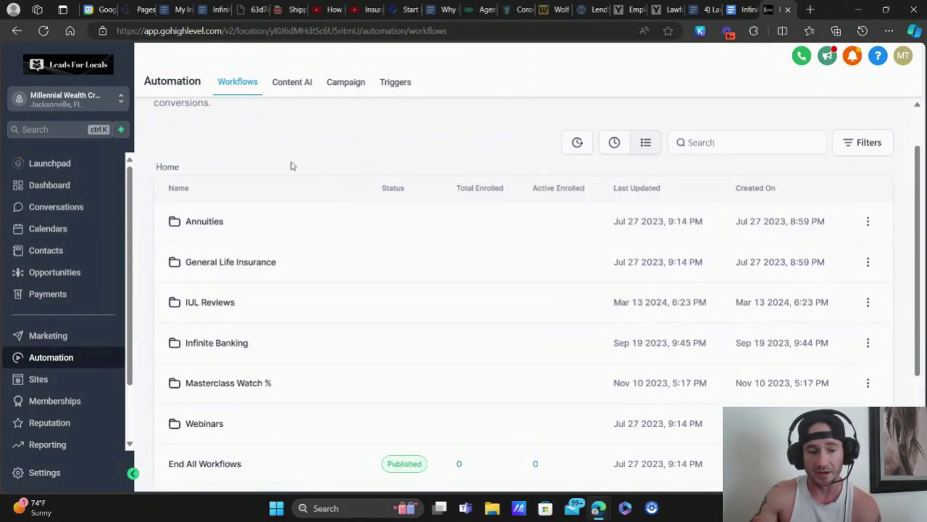
scroll(396, 157, up, 1)
click(745, 198)
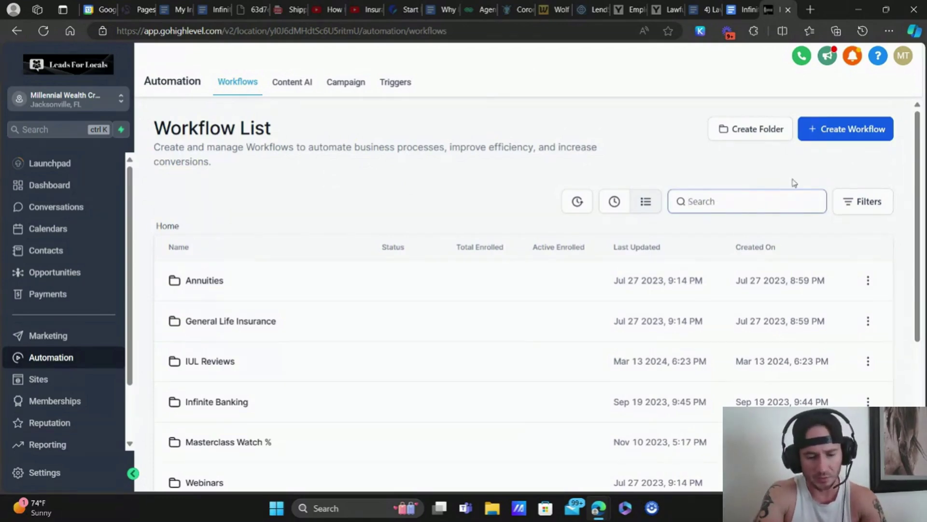
text(engage)
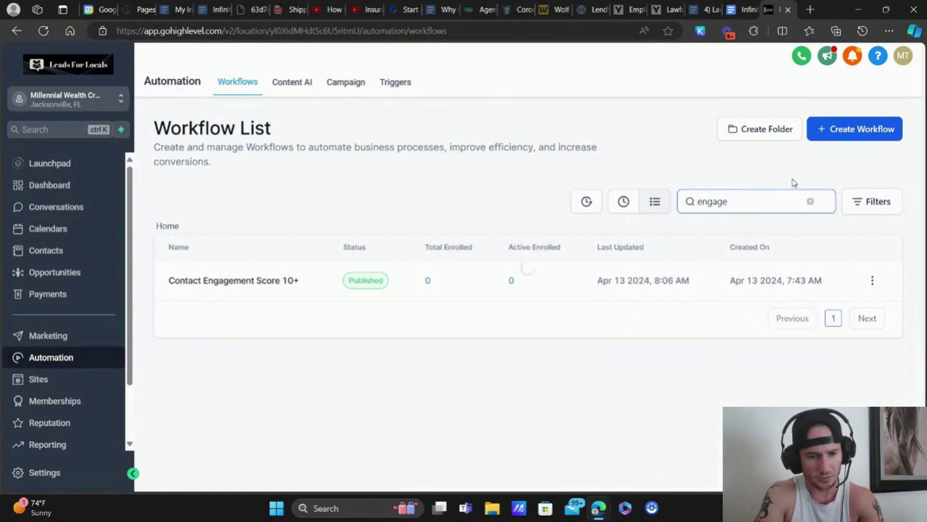
click(210, 286)
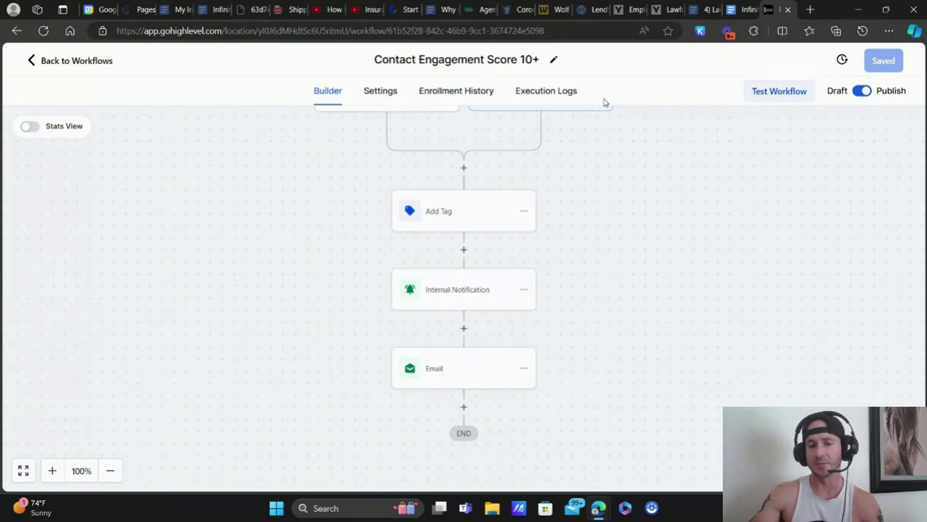
scroll(539, 214, up, 2)
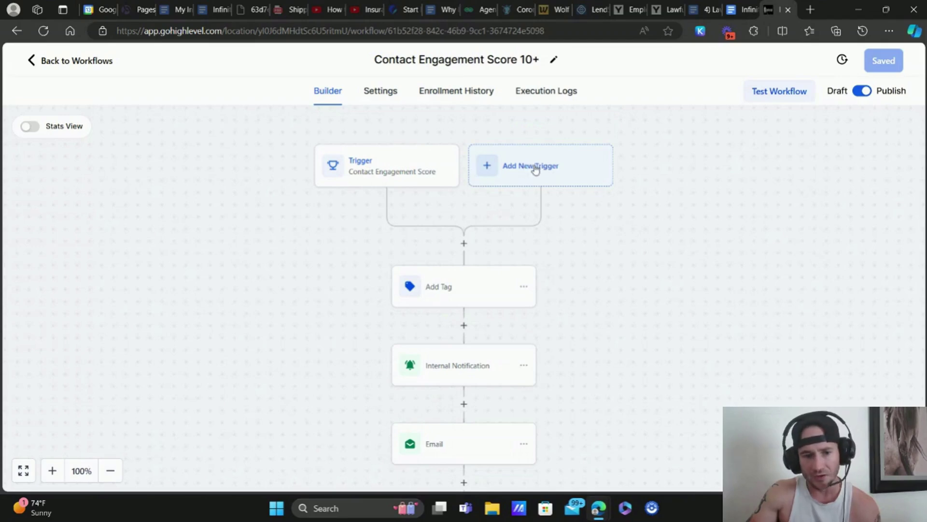
click(391, 172)
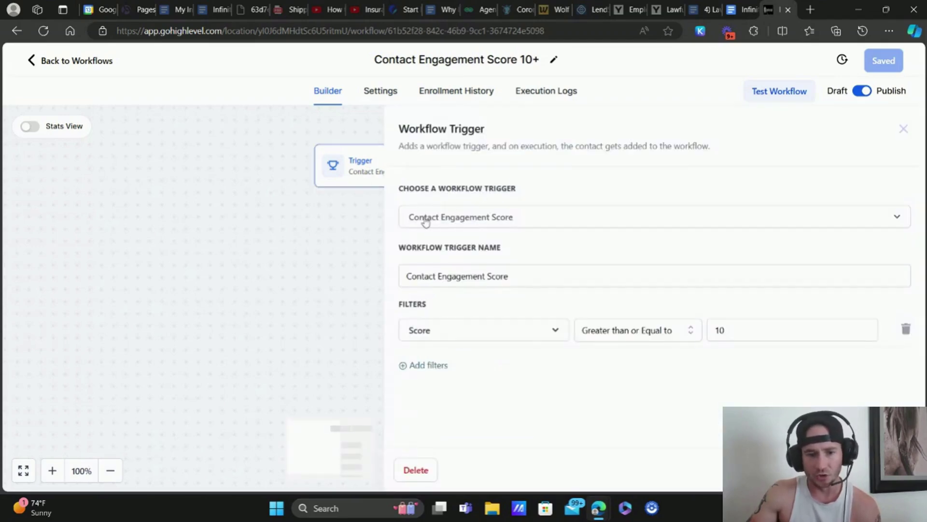
click(545, 162)
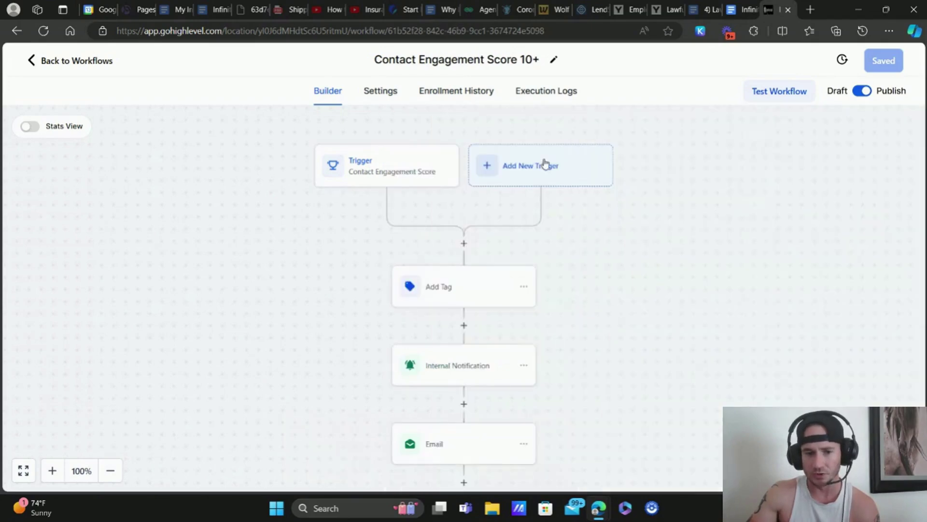
click(688, 199)
text(contac)
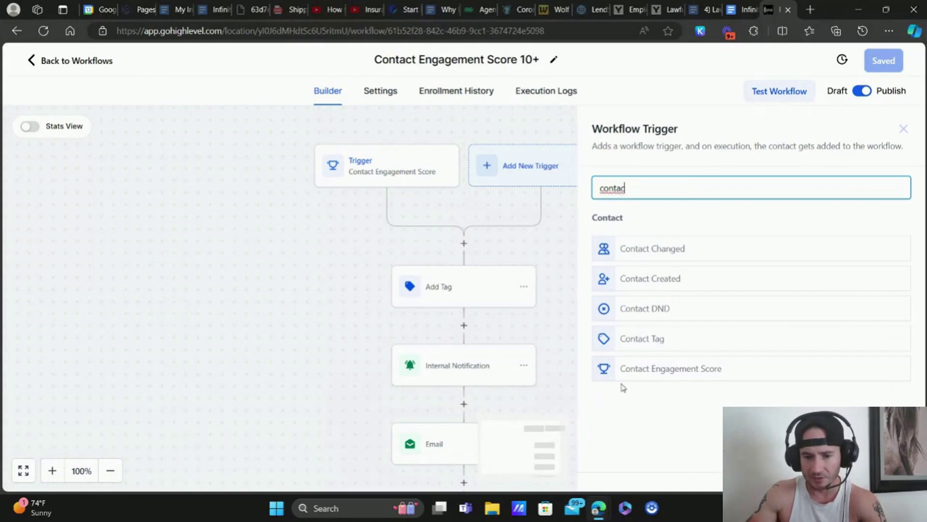
click(732, 374)
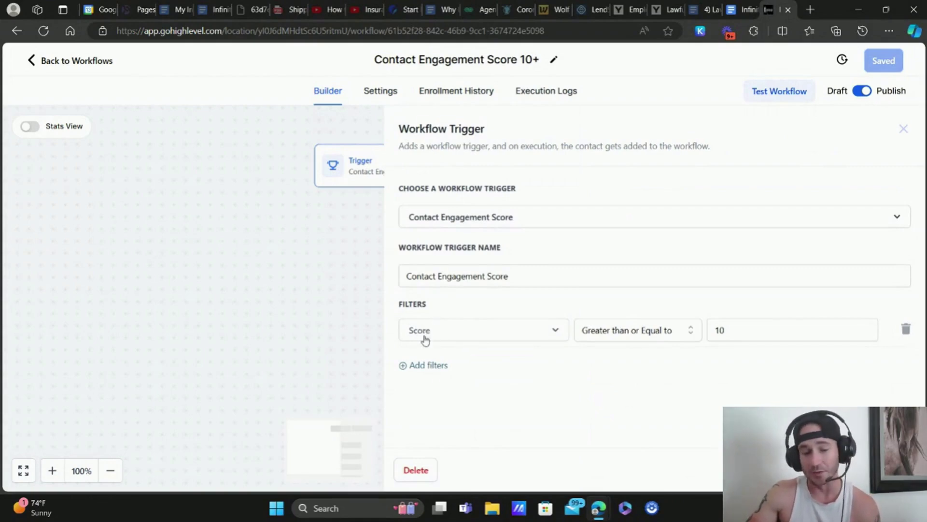
click(645, 335)
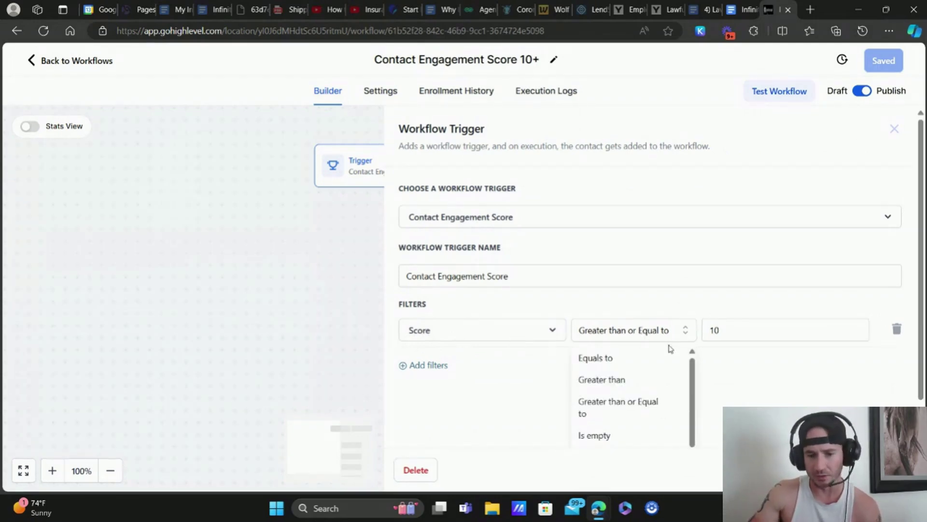
scroll(633, 366, down, 2)
scroll(633, 385, up, 2)
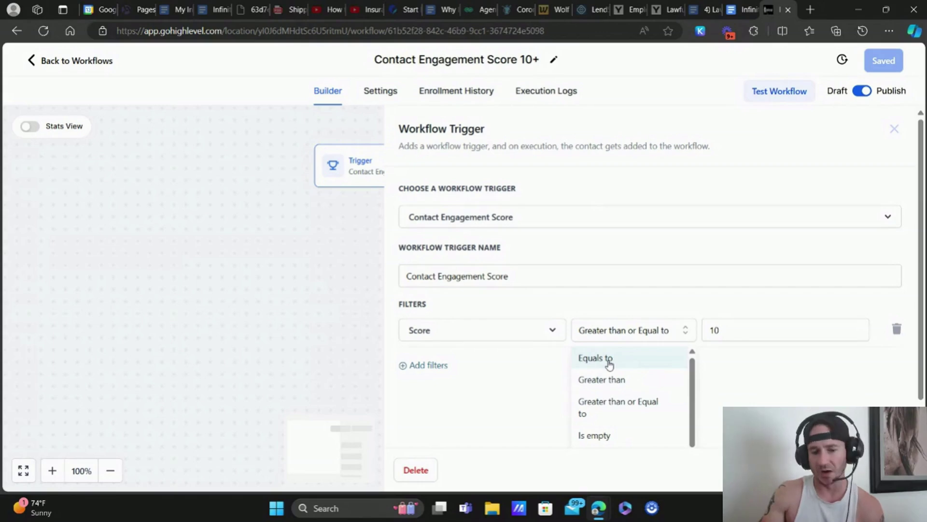
click(609, 363)
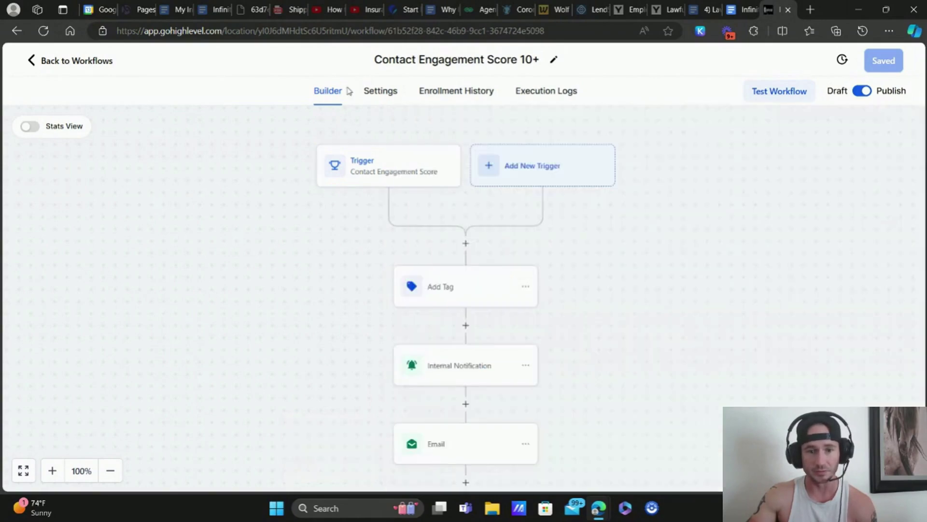
click(399, 165)
click(658, 333)
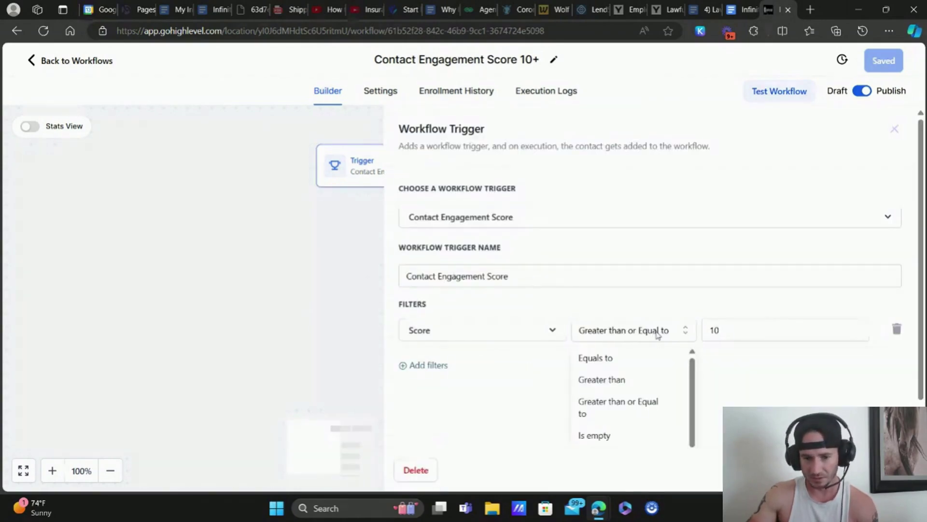
click(611, 362)
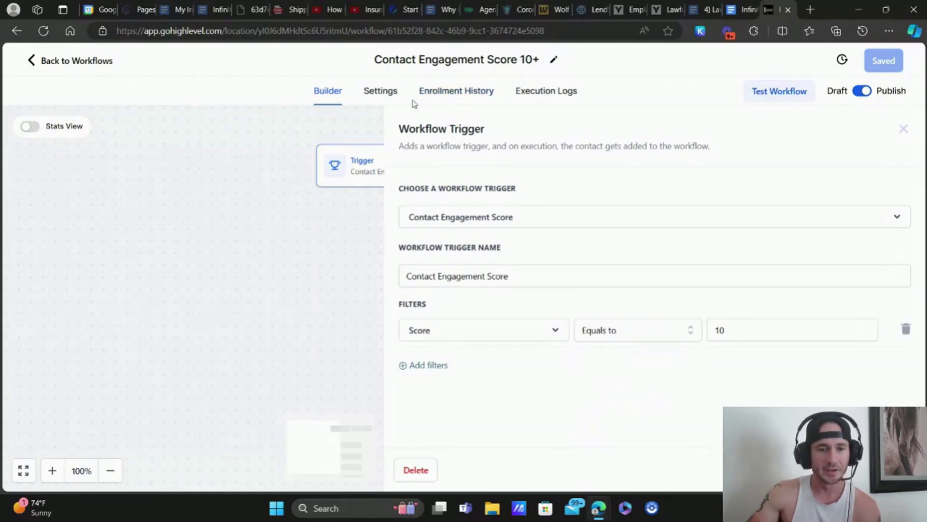
double_click(379, 90)
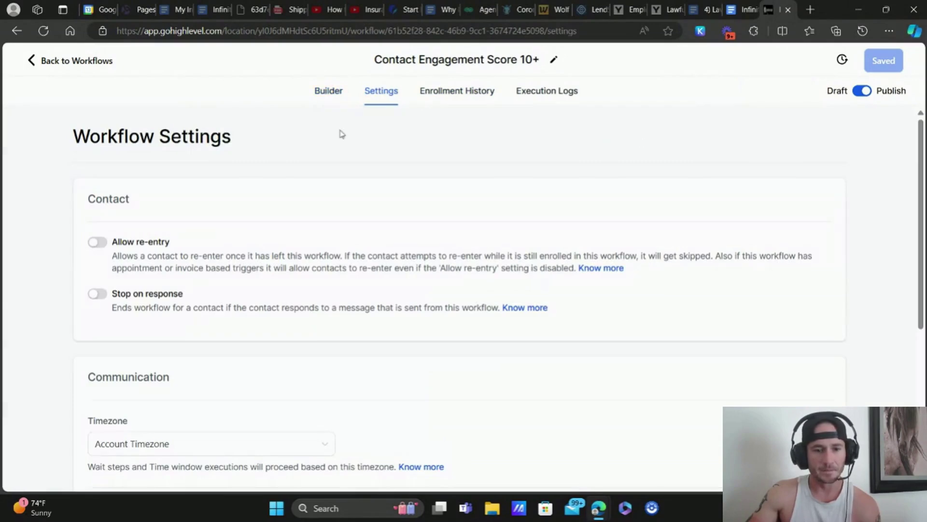
click(321, 91)
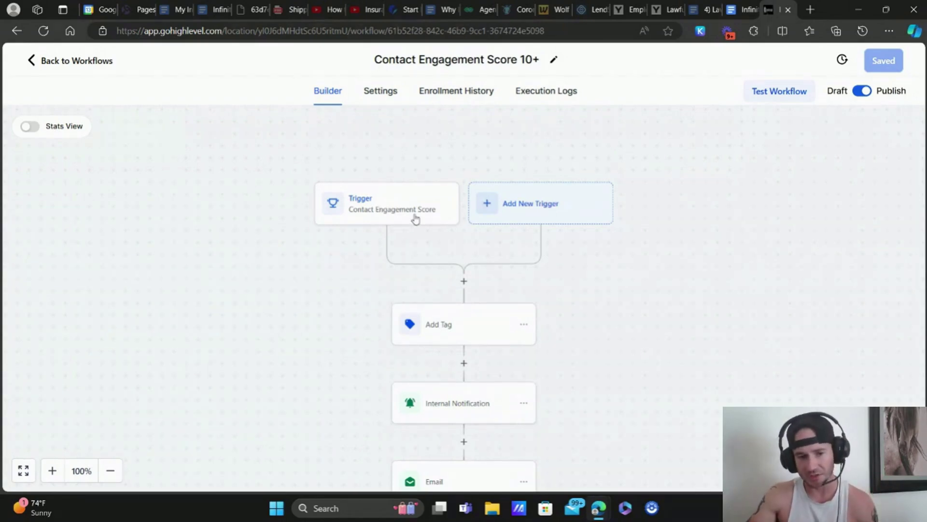
scroll(483, 213, down, 1)
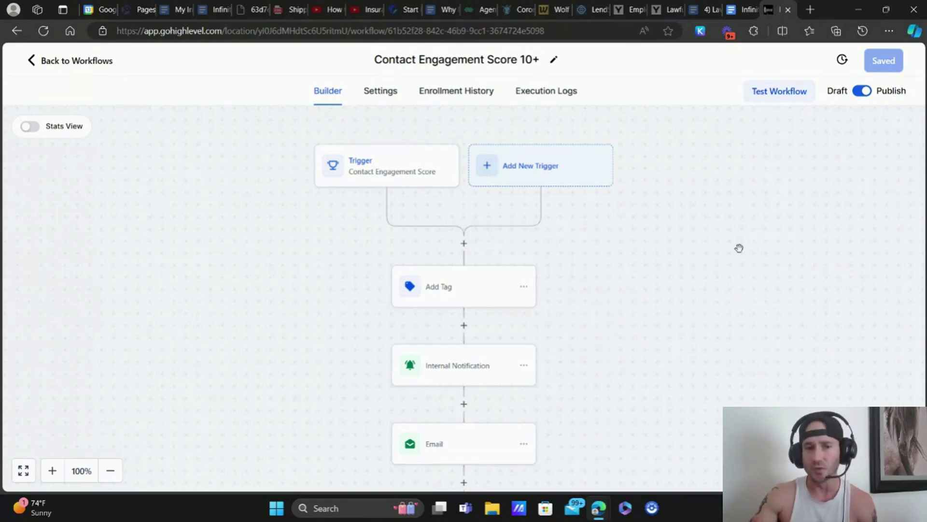
scroll(546, 232, down, 1)
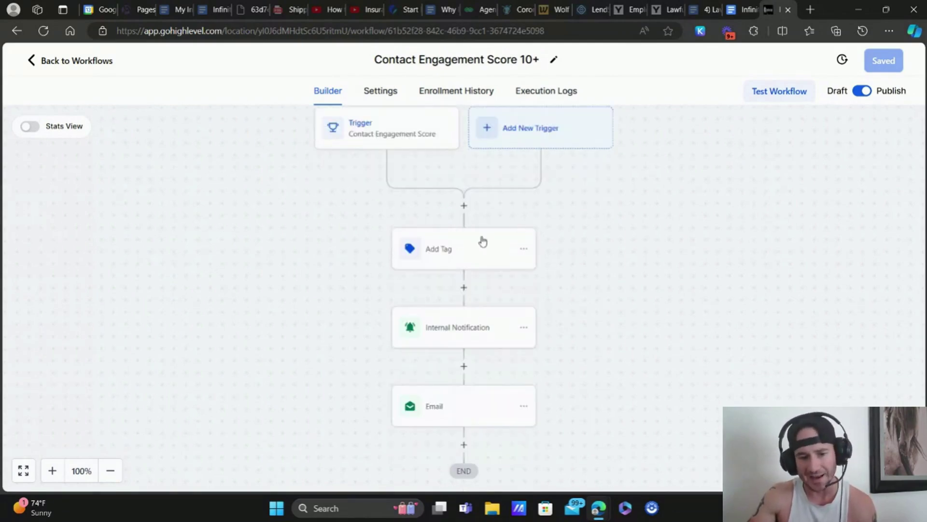
click(442, 251)
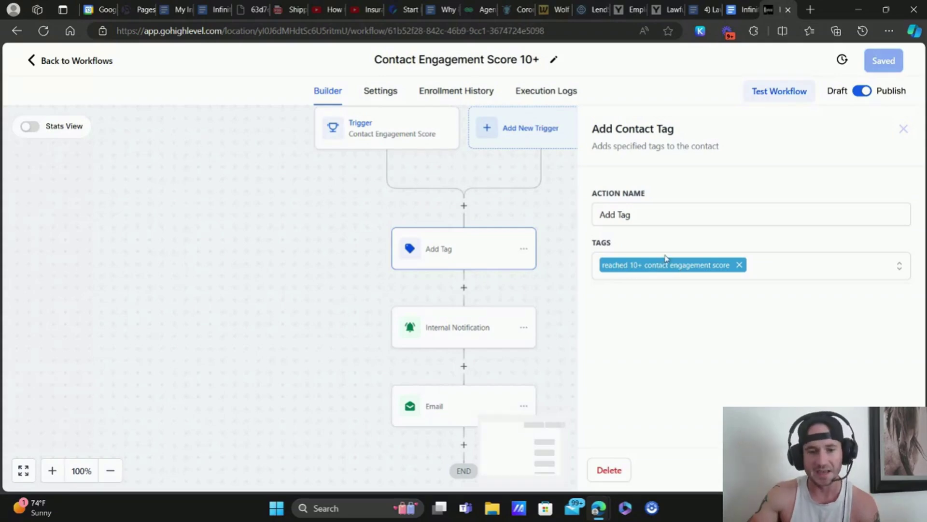
click(567, 317)
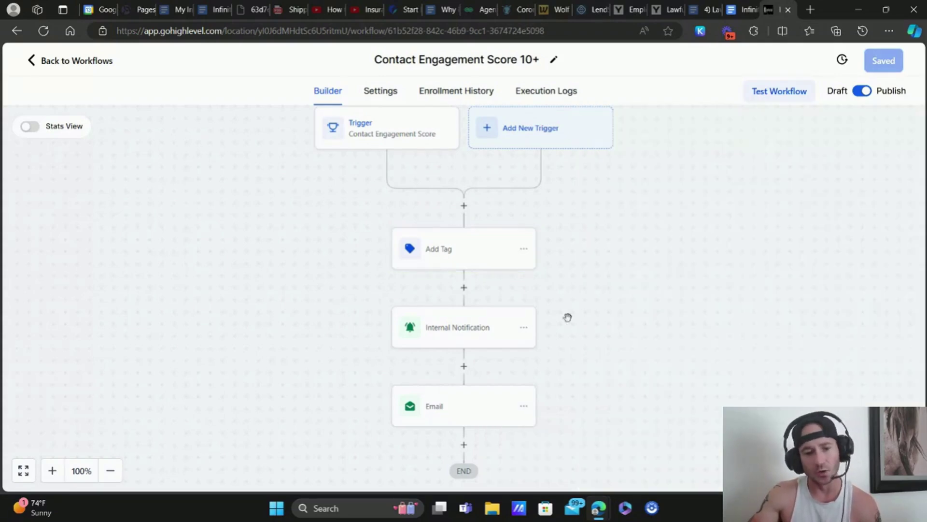
Review the Internal Notification's message about the 10+ engagement score, then open the Email action
scroll(615, 246, down, 1)
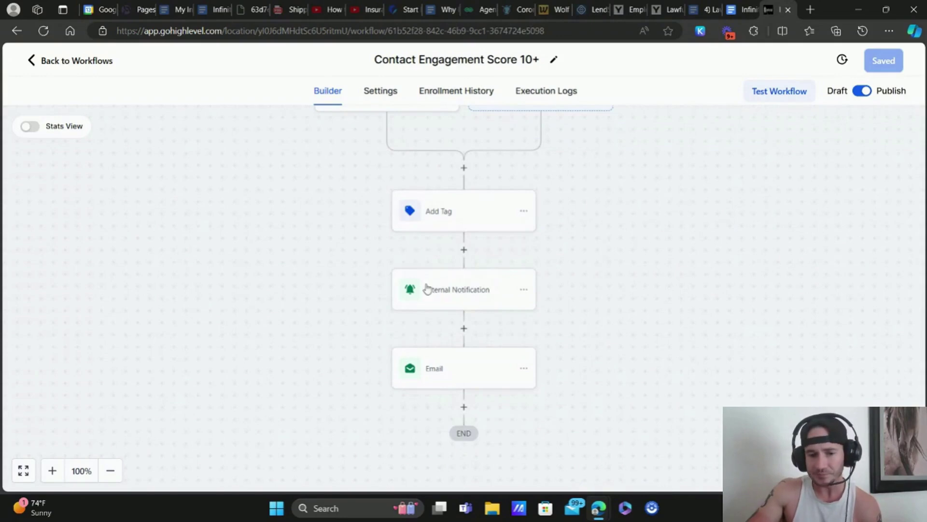
click(460, 293)
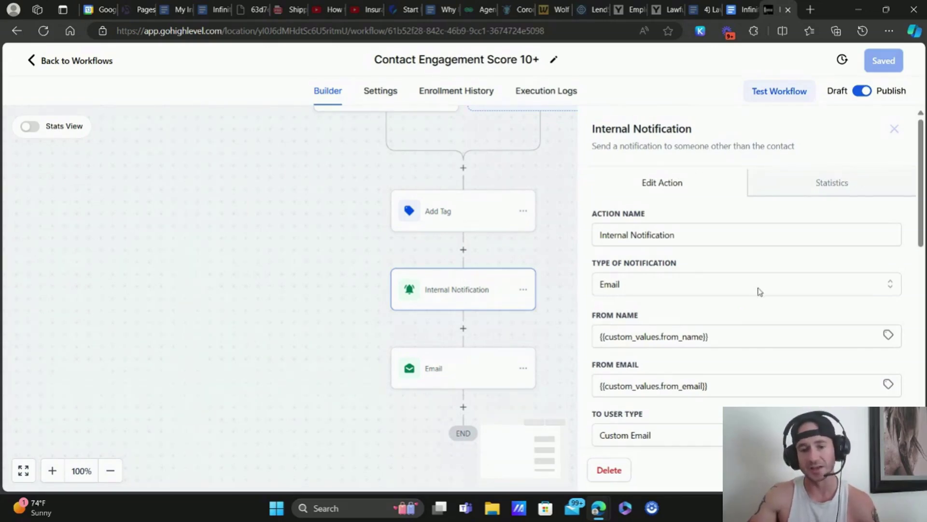
scroll(760, 292, down, 4)
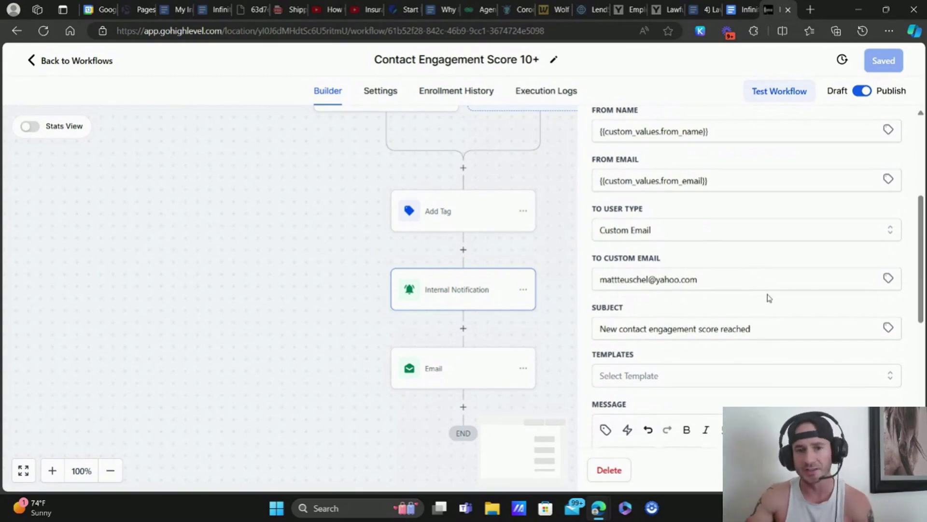
scroll(768, 295, down, 2)
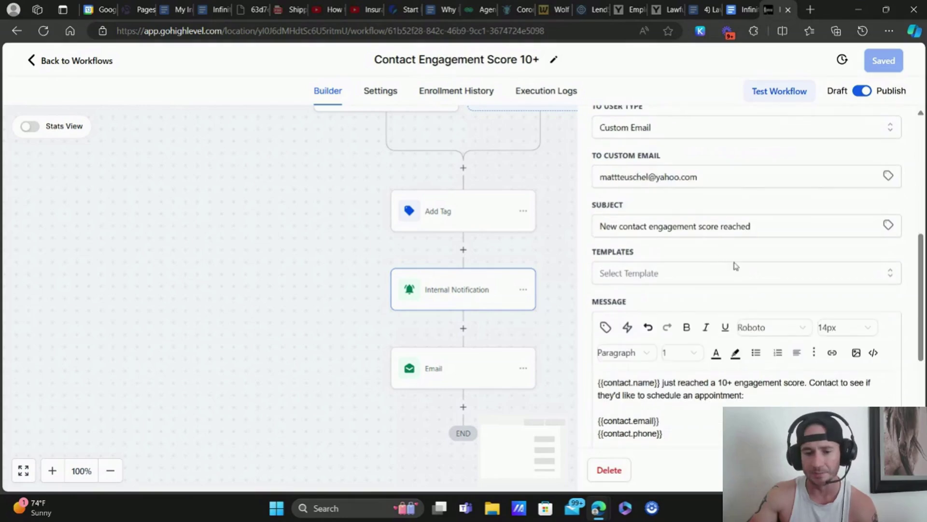
scroll(732, 265, down, 3)
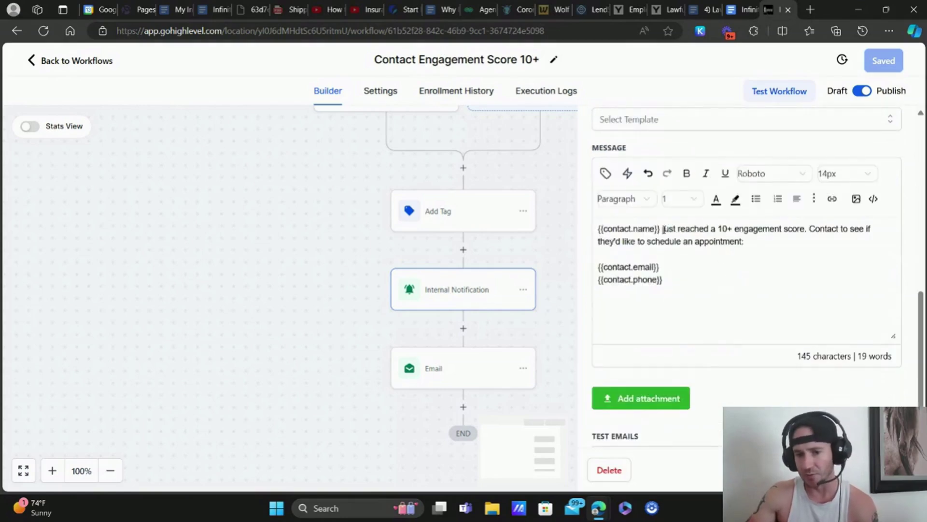
drag(663, 229, 730, 242)
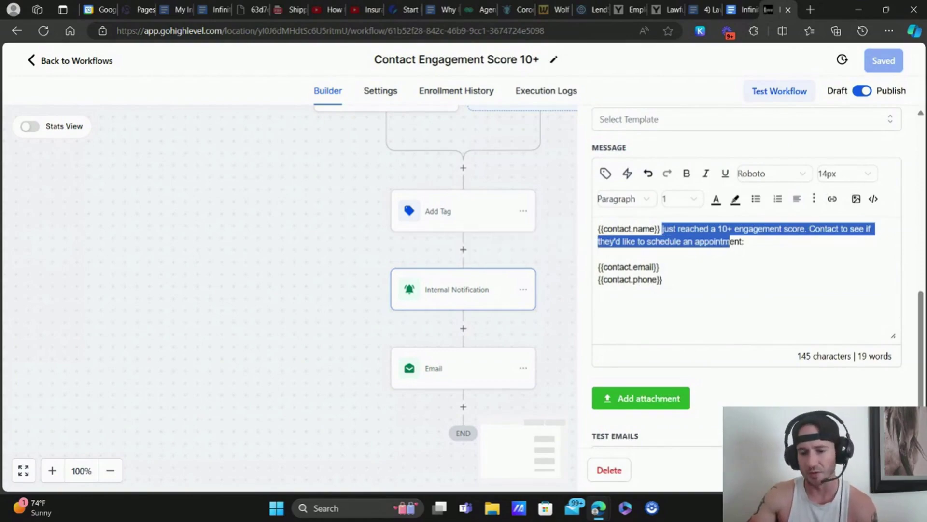
click(602, 300)
Preview the Email action's template, then close its settings panel with Escape
click(439, 370)
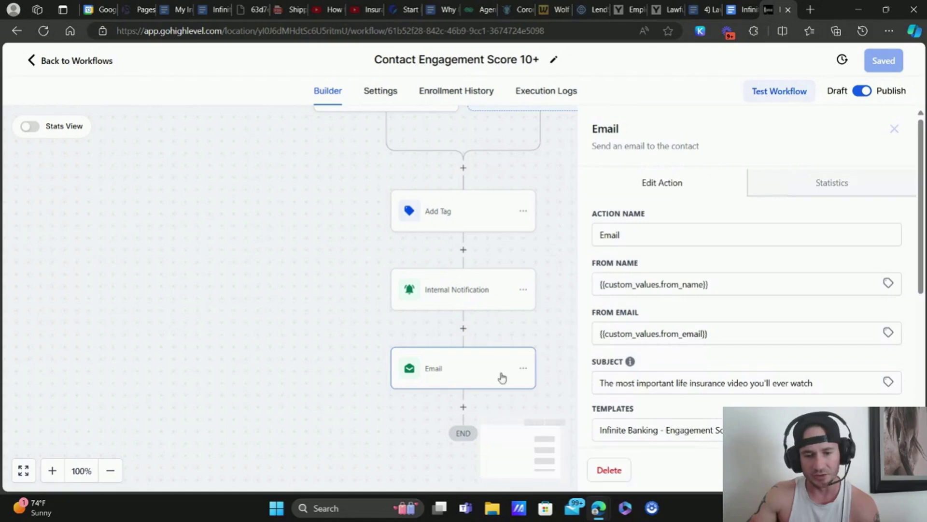
scroll(702, 217, down, 2)
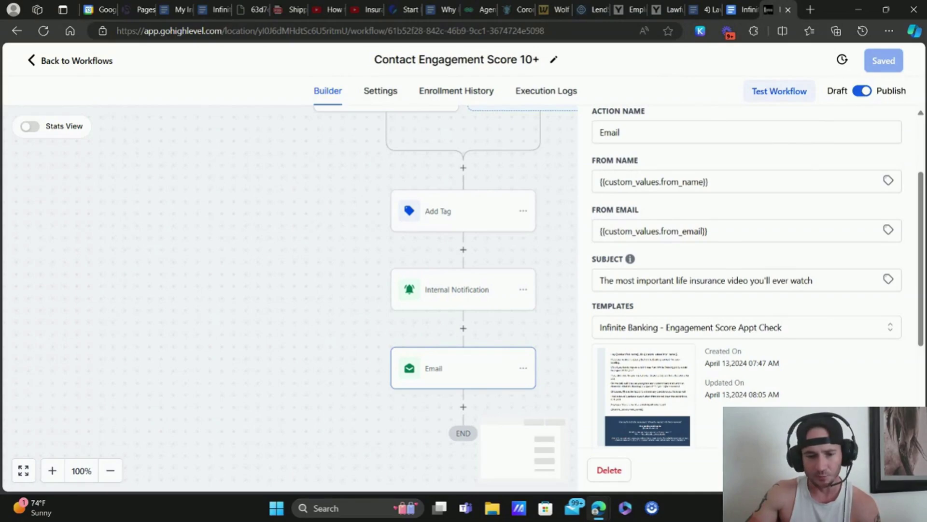
key(Escape)
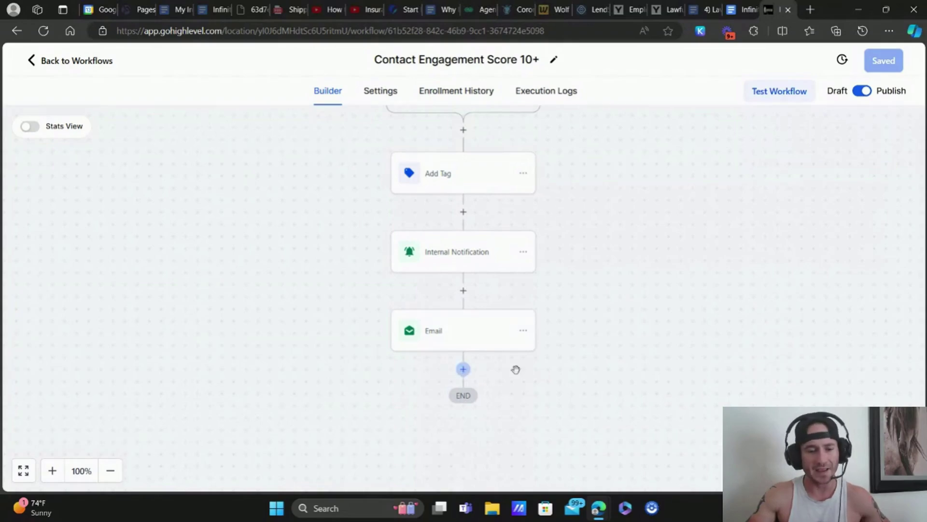
Browse the actions list below Email without adding any, then go back to the workflow list
click(463, 369)
scroll(770, 269, down, 5)
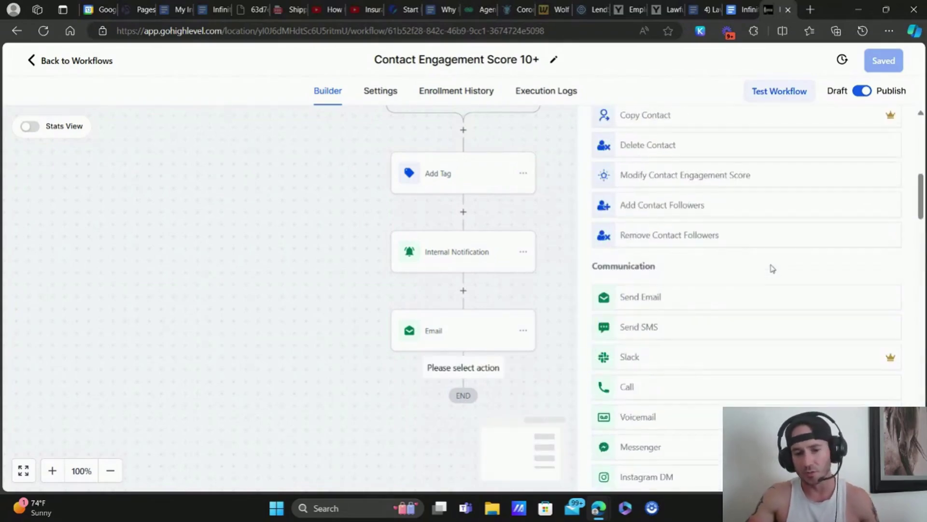
scroll(772, 269, down, 6)
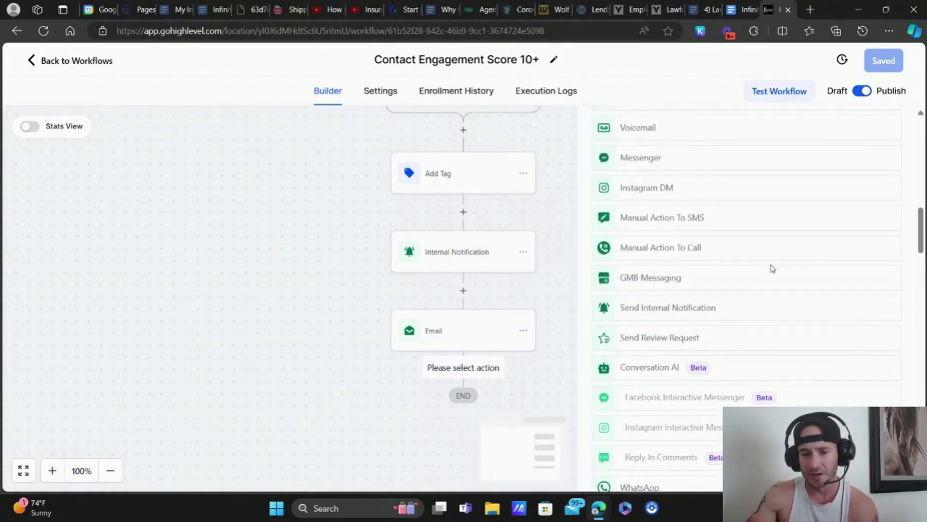
scroll(772, 269, down, 7)
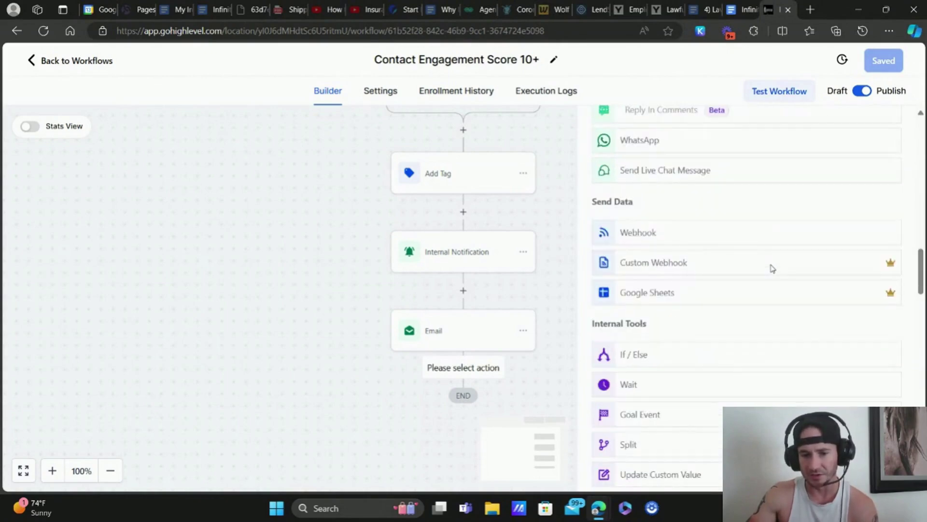
scroll(770, 268, up, 18)
click(894, 127)
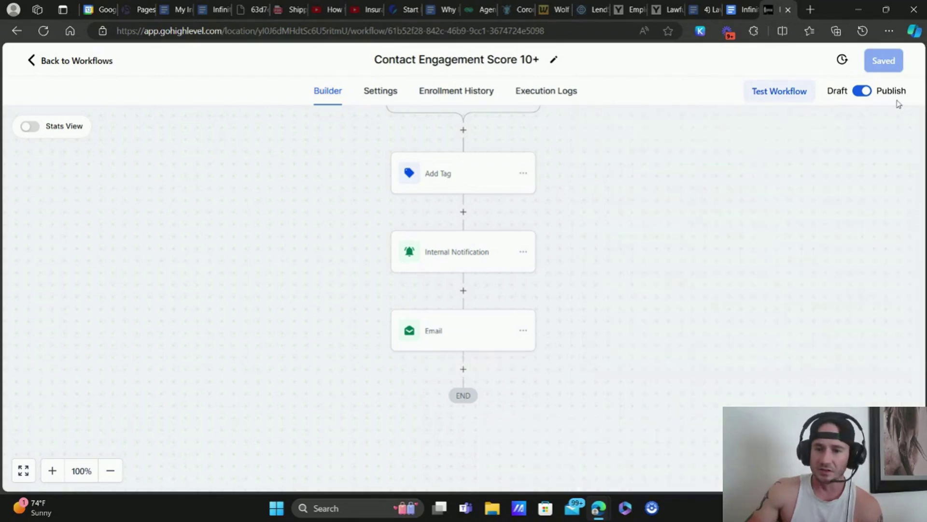
scroll(530, 163, up, 5)
click(97, 62)
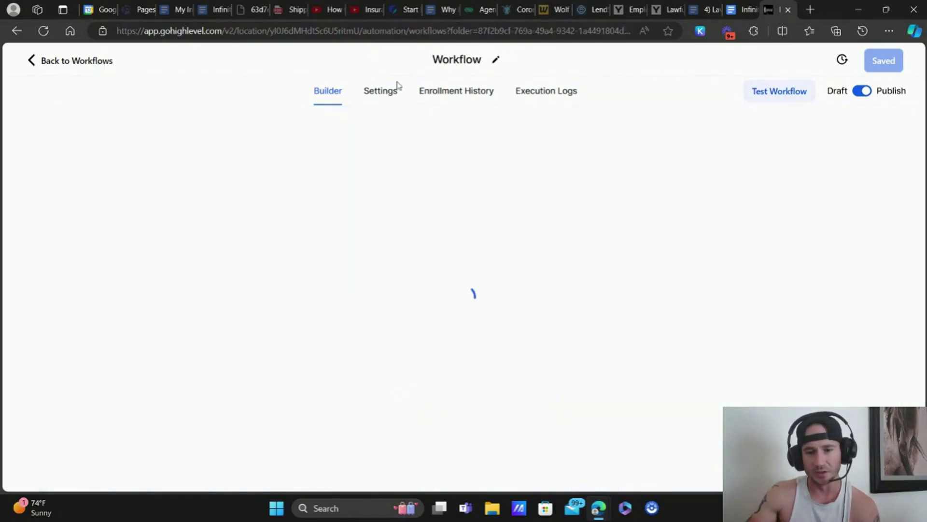